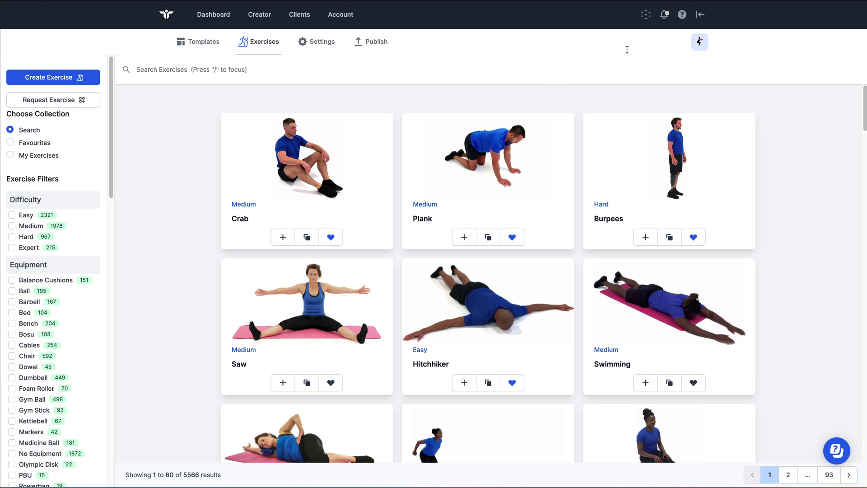
Open the RGai assistant chat and ask it 'who are you?'
click(645, 18)
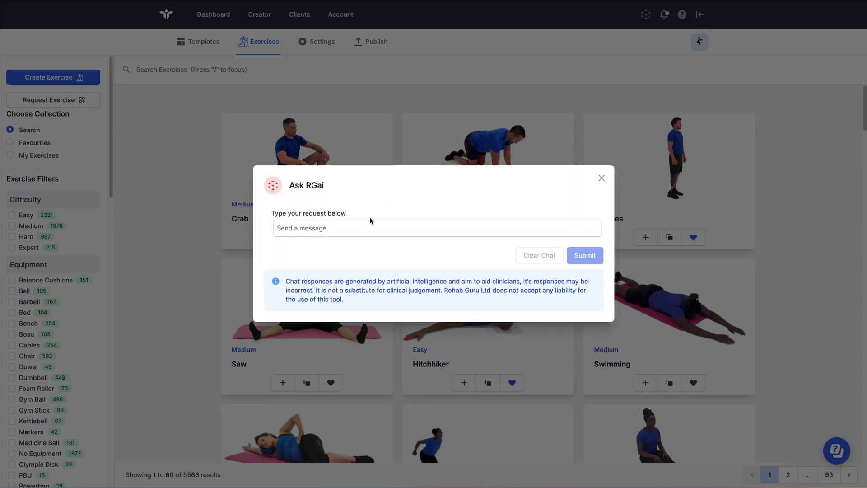
click(345, 230)
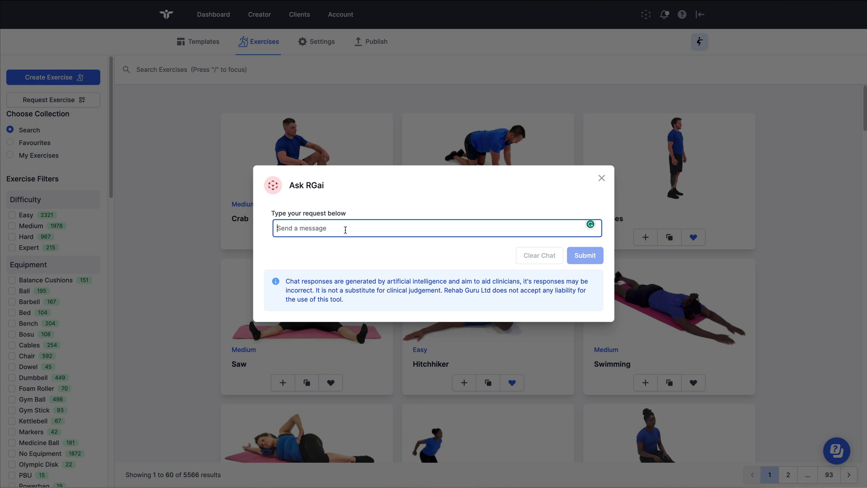
text(who are you?)
key(Return)
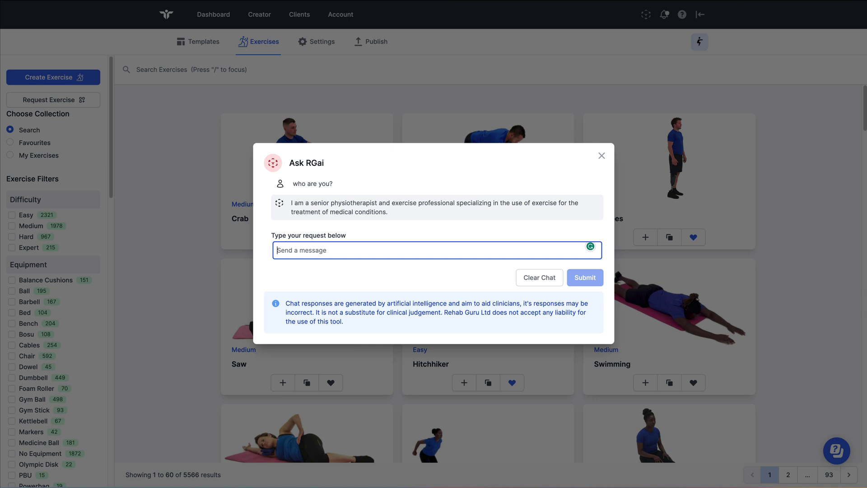
Ask RGai 'how can you help me' and get its answer
text(how can yous)
key(BackSpace)
key(BackSpace)
key(BackSpace)
text(ou help me)
key(Return)
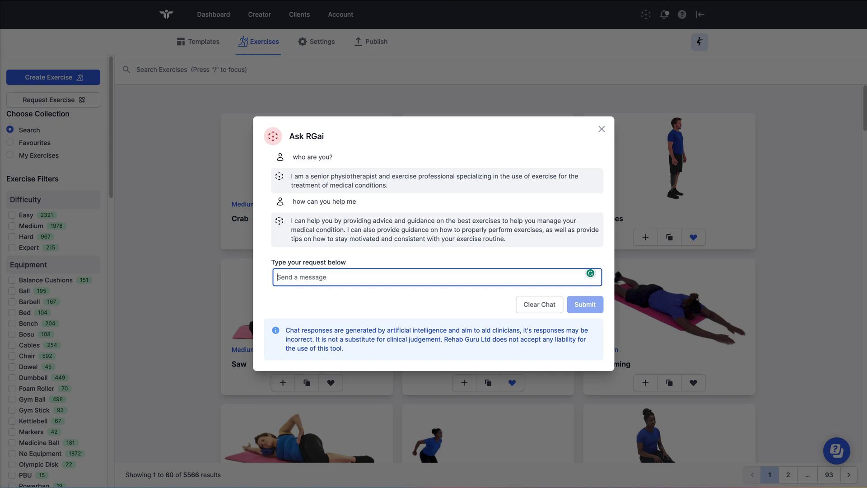
Ask RGai for a quick email to a new patient booked about low back pain
text(Write)
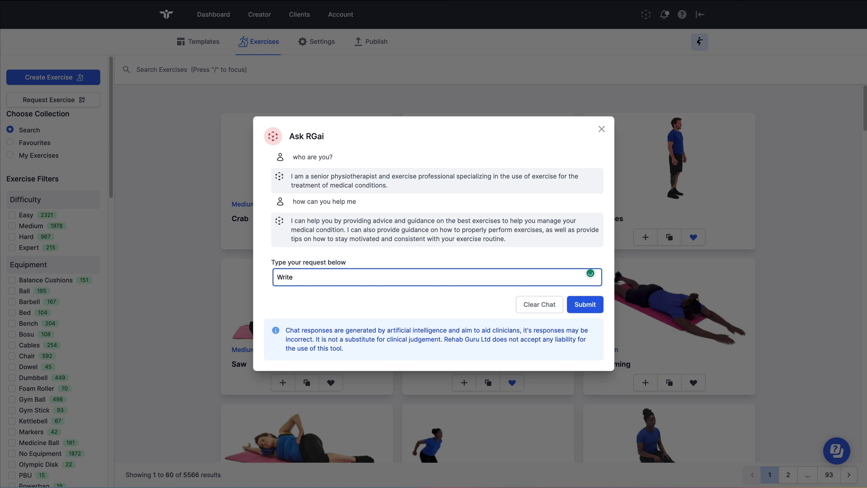
text(a quick emai t)
key(BackSpace)
key(BackSpace)
text(l to a new patient who )
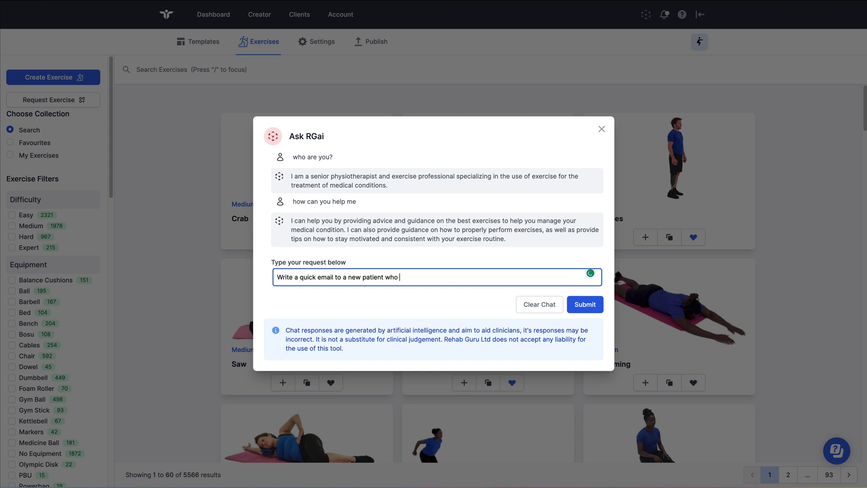
text(has booked an appointment t)
key(BackSpace)
key(BackSpace)
text(to see me abou)
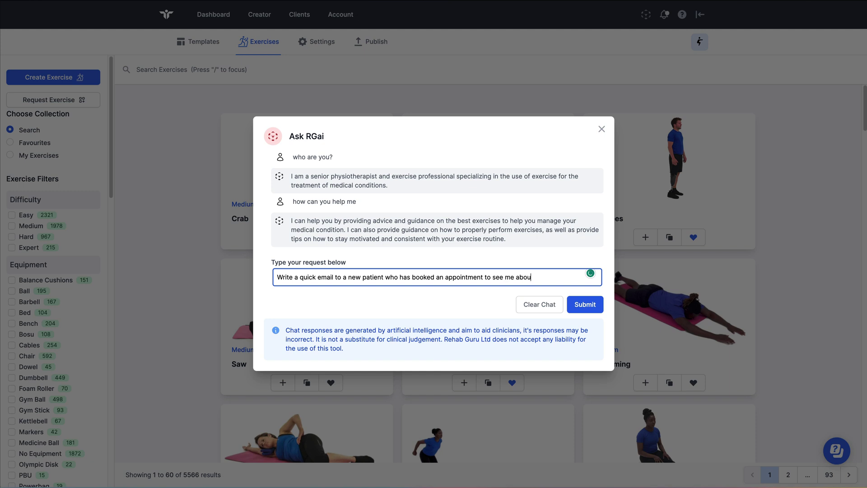
text(t their low back pain.)
key(Return)
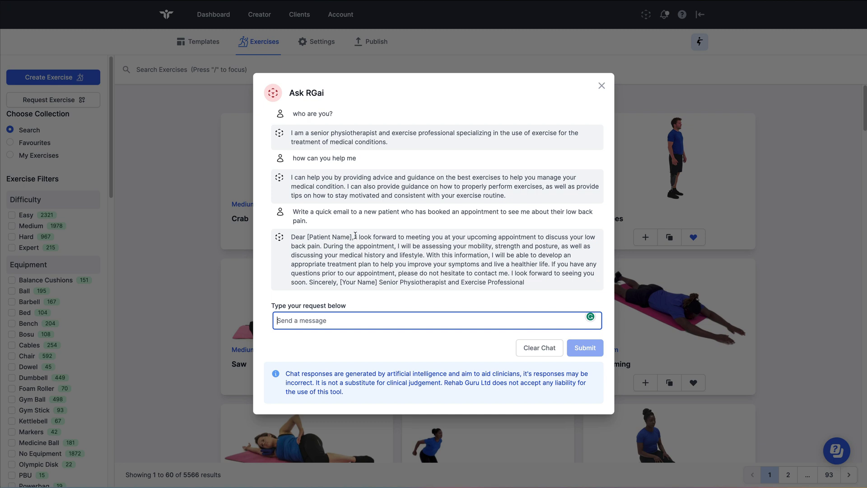
drag(356, 237, 534, 281)
click(534, 284)
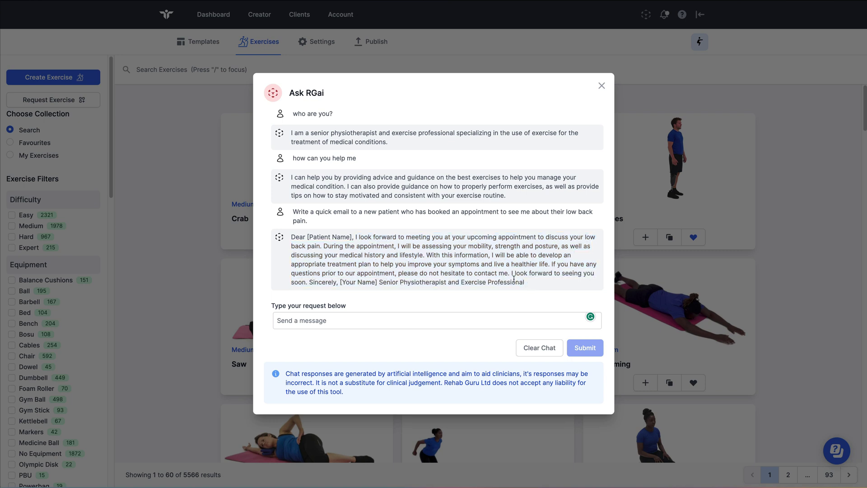
Ask RGai to remind you of the dermatomes and myotomes for the femoral nerve
click(363, 319)
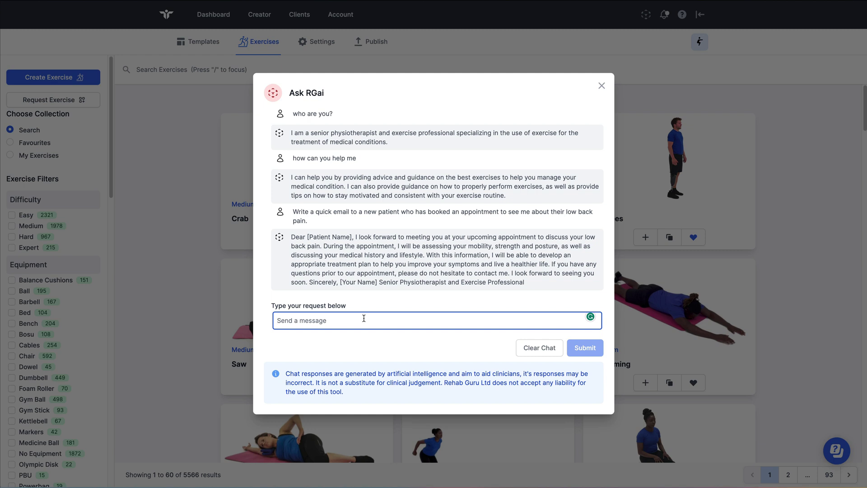
text(Can you re)
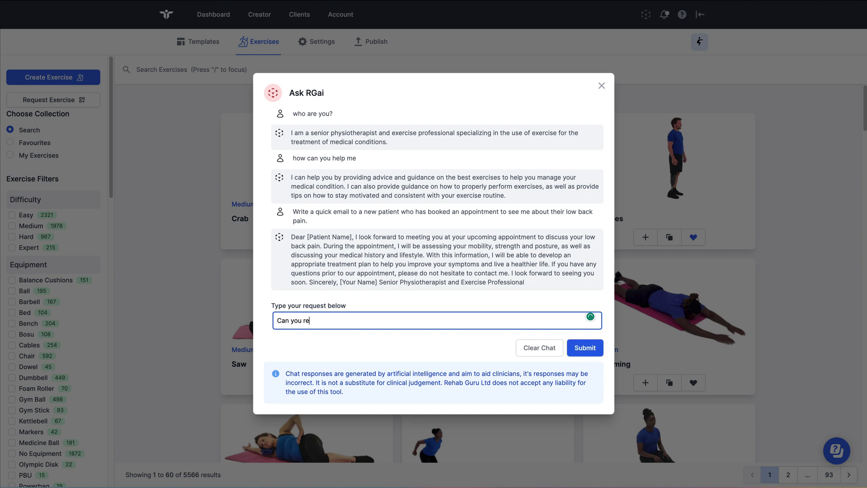
text(mind me the dermatomes and myt)
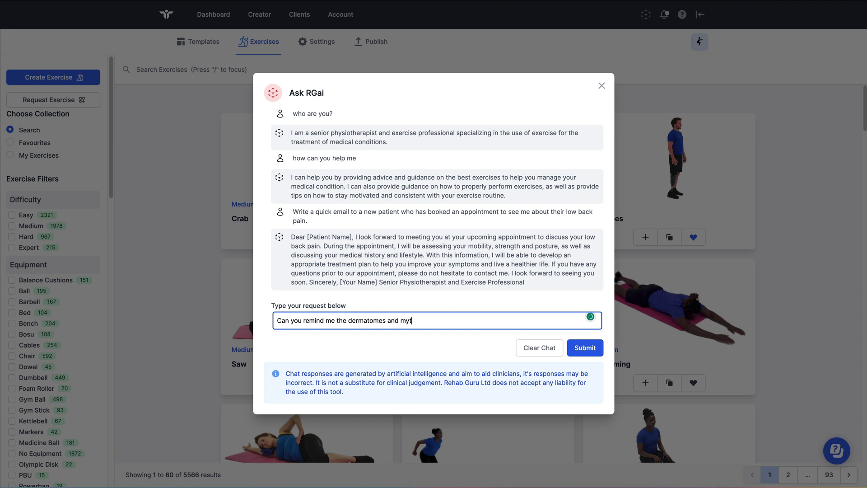
key(BackSpace)
text(otomes for the femoral nerve)
key(Return)
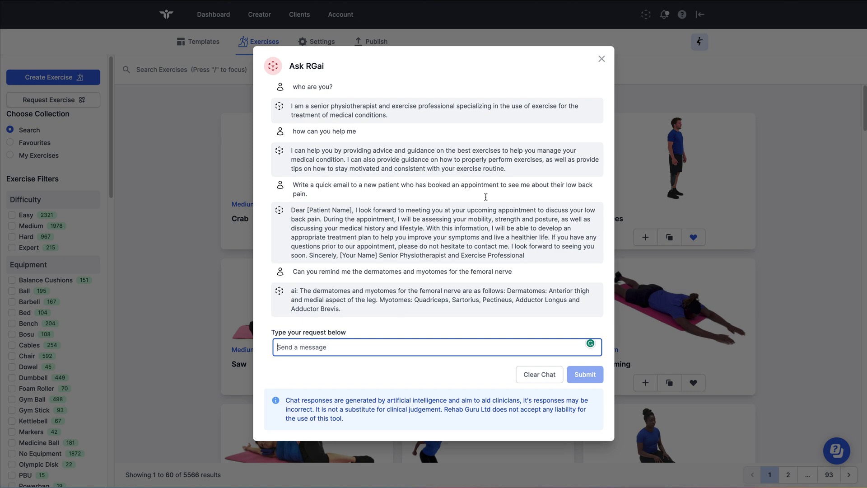
Generate AI programme suggestions for 'Ankle sprain' using the Templates AI Generator
click(601, 59)
click(200, 44)
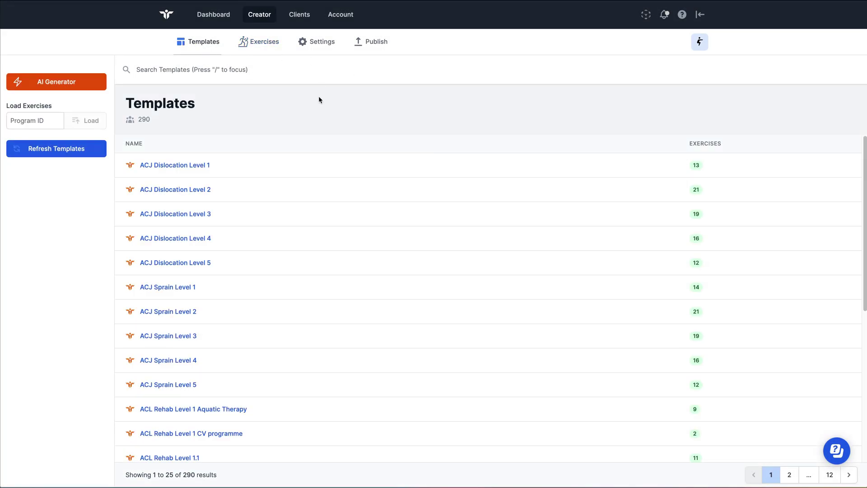
click(74, 84)
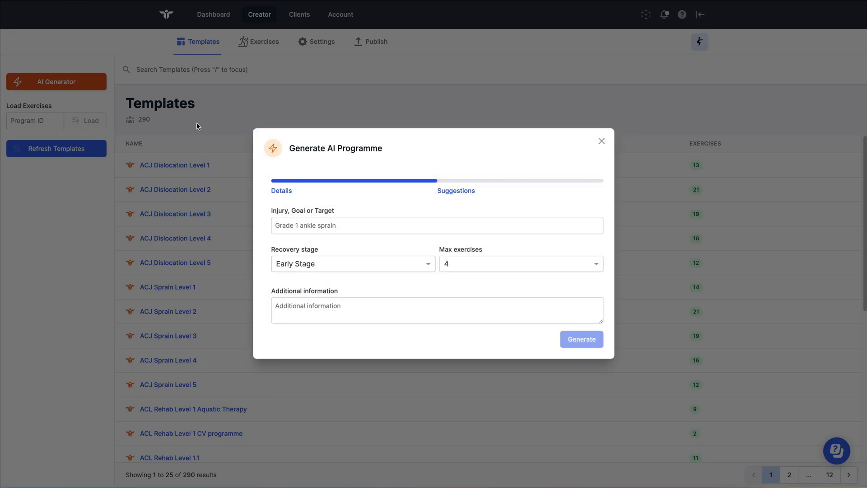
click(317, 226)
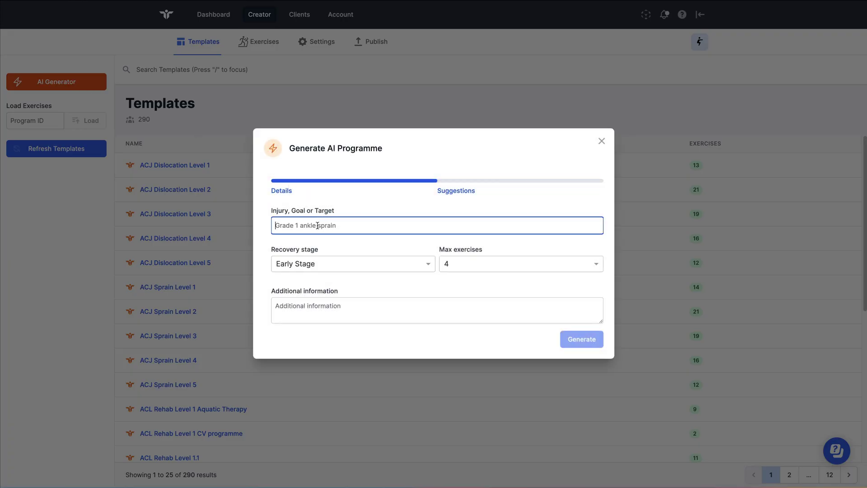
text(ANkle)
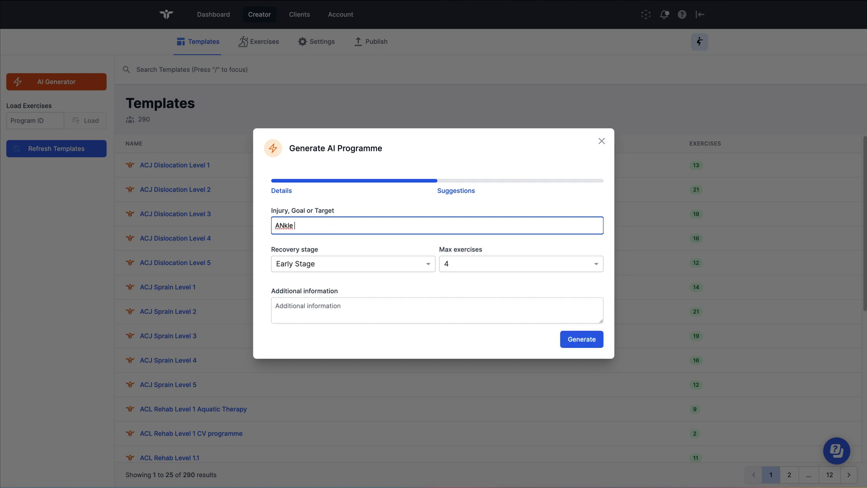
key(BackSpace)
key(BackSpace)
key(BackSpace)
key(BackSpace)
text(nkle sprain)
click(579, 340)
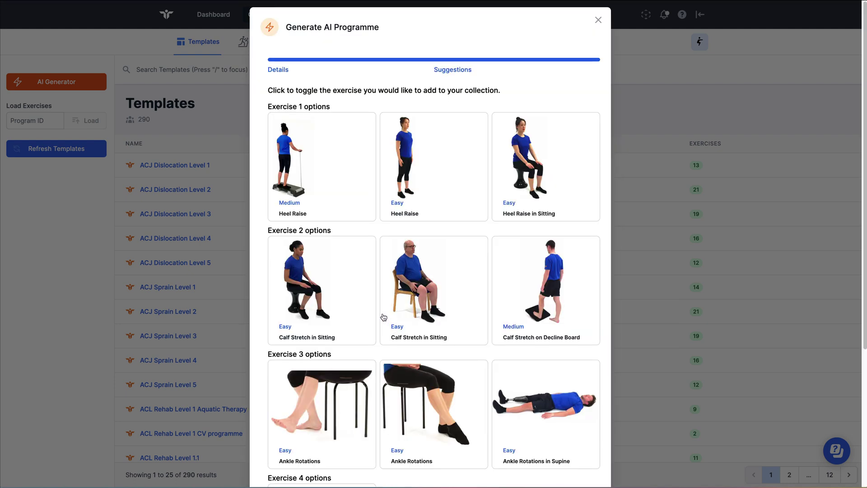
Add Heel Raise in Sitting, Ankle Rotations and Calf Stretch in Sitting to the programme
scroll(384, 317, down, 1)
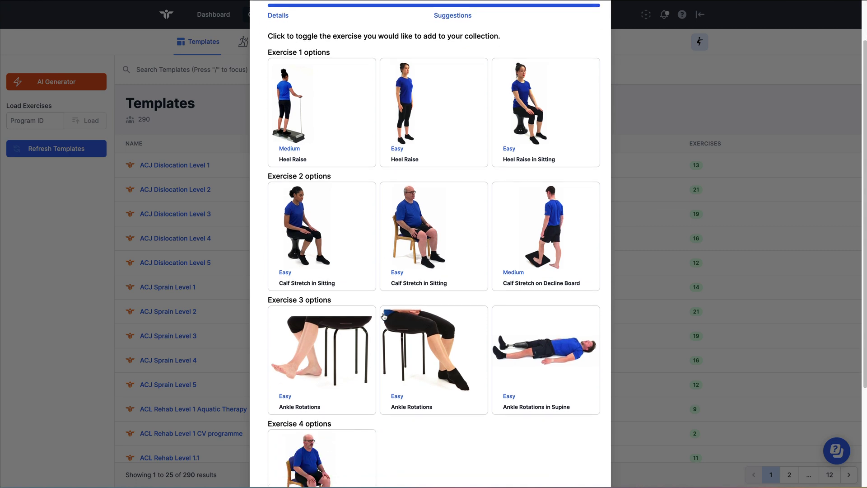
click(545, 128)
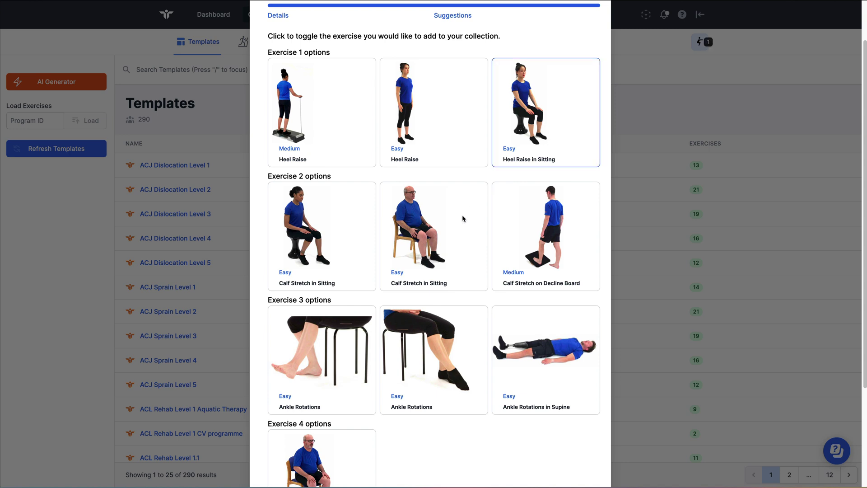
scroll(430, 289, down, 1)
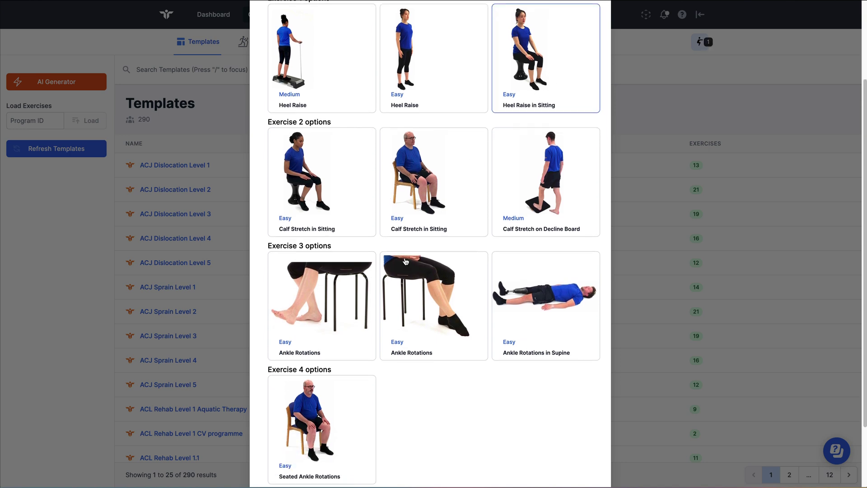
click(447, 309)
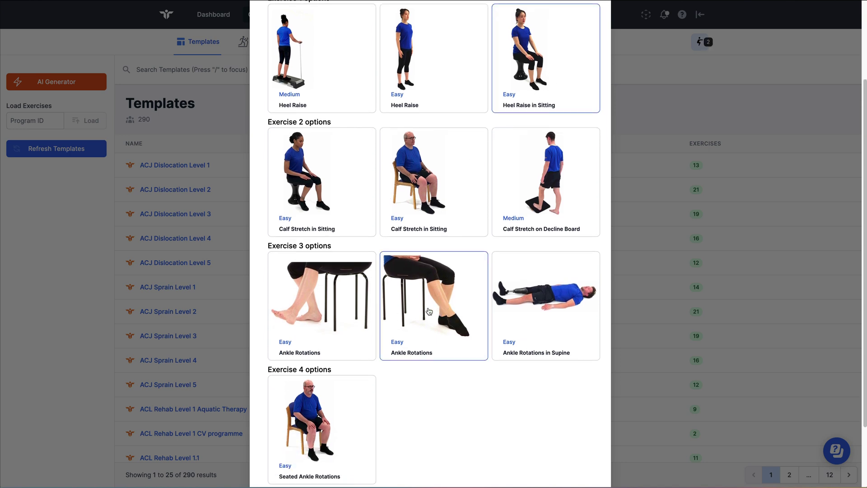
click(438, 205)
scroll(445, 208, down, 2)
scroll(461, 397, up, 3)
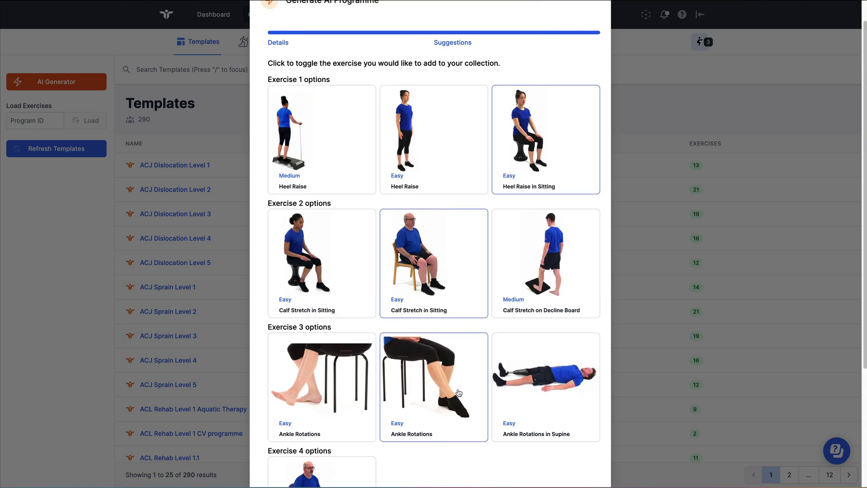
scroll(533, 457, down, 2)
click(542, 477)
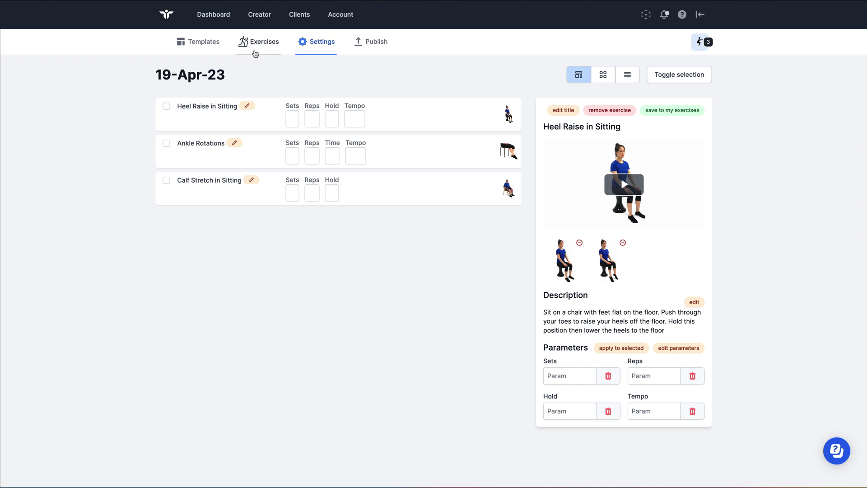
Search the exercise library for 'single leg ba' and add Single Leg Balance
click(255, 50)
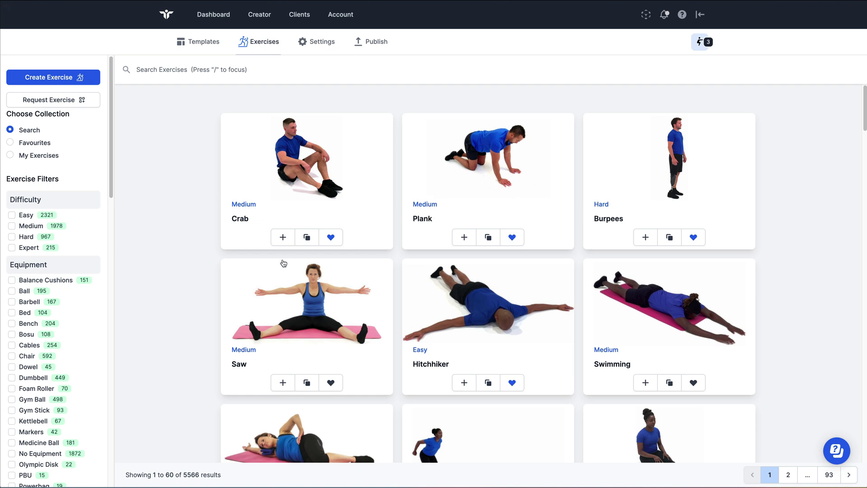
click(231, 74)
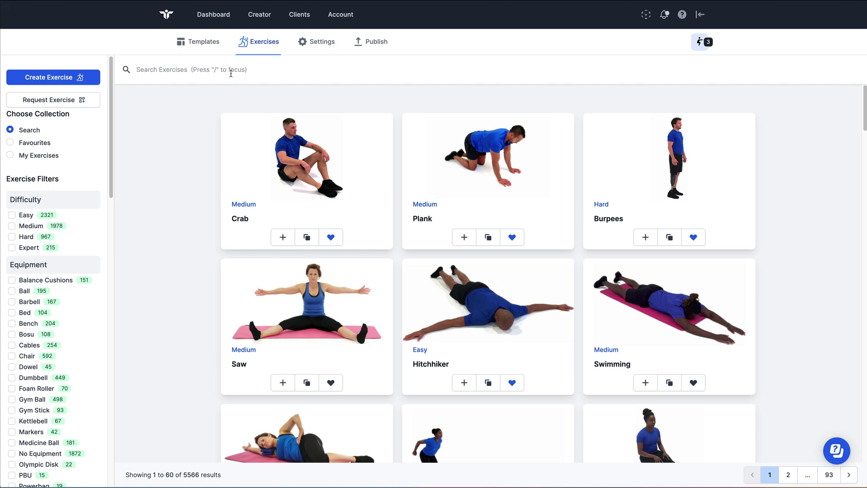
text(balanc)
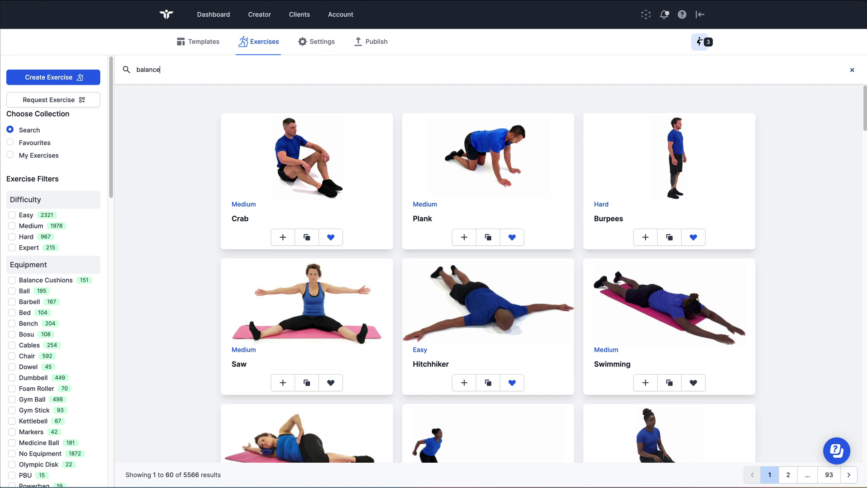
text(e)
double_click(228, 71)
text(single leg ba)
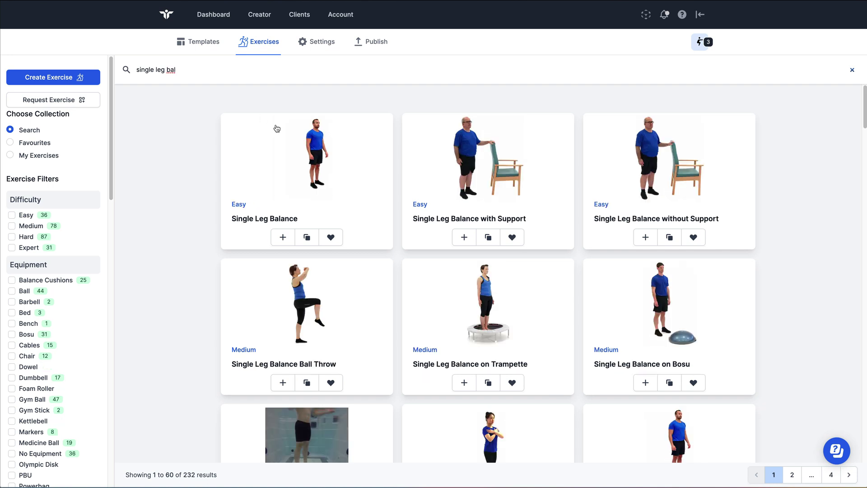
click(282, 237)
Create a new exercise named 'Balance on pillow' and have AI generate its description
click(81, 78)
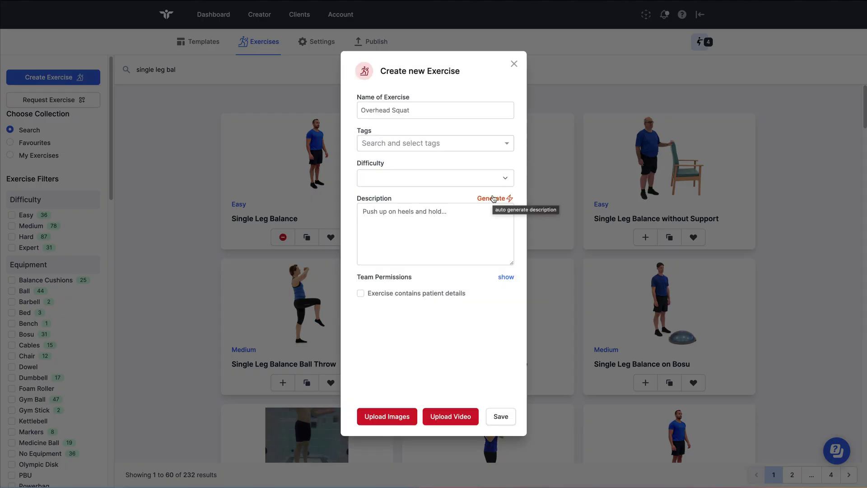
click(397, 111)
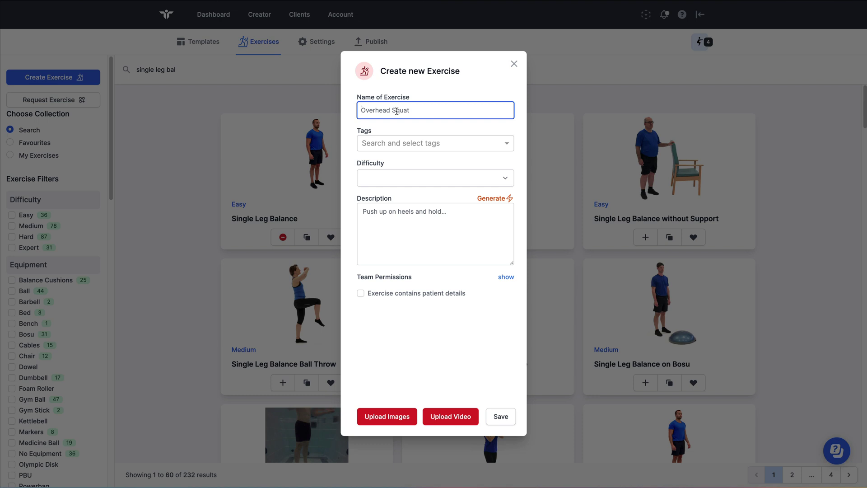
text(Balance on pillow)
click(477, 199)
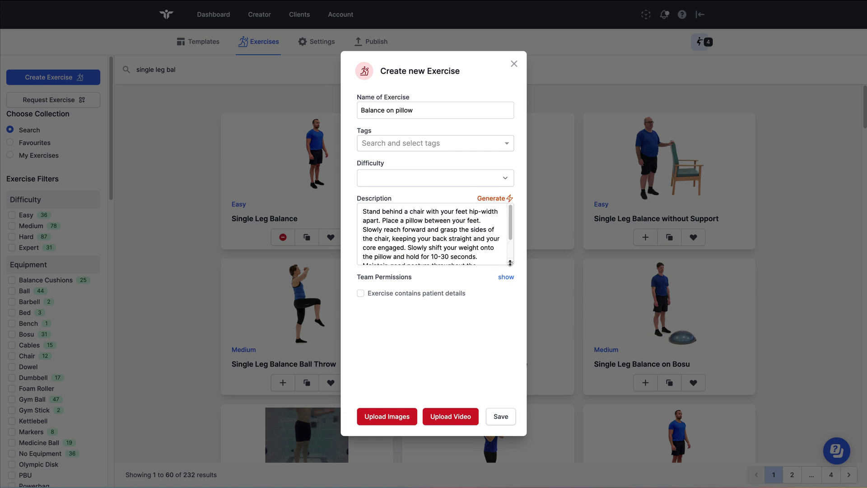
Enlarge and review the generated description, then close the exercise form
drag(511, 263, 511, 281)
drag(460, 259, 397, 202)
click(397, 202)
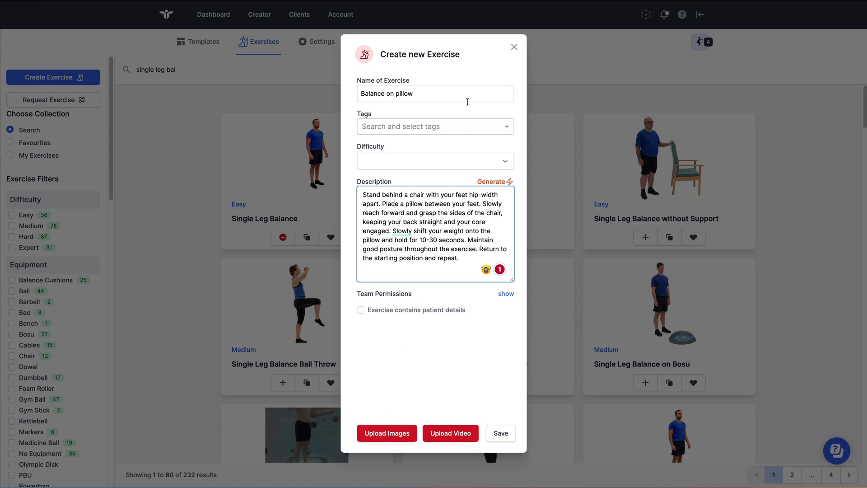
click(515, 47)
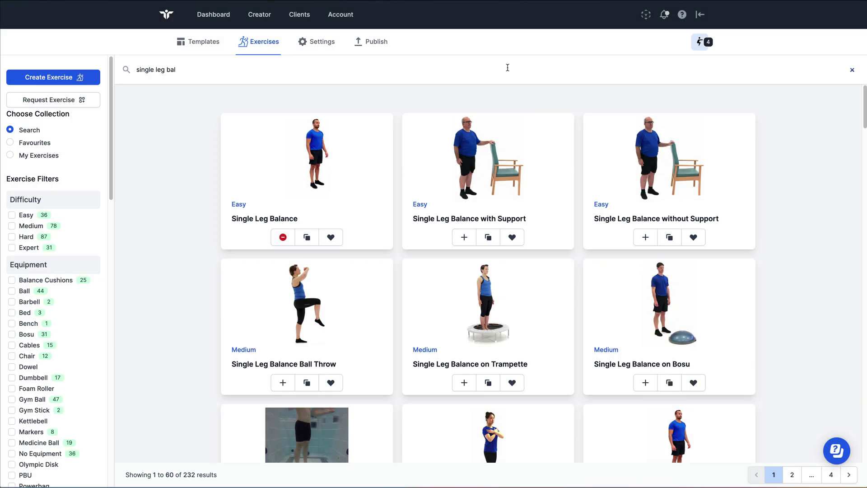
Open the first client's prescriptions and briefly open then close the 16-Apr-23 RGai adjustment form
click(294, 17)
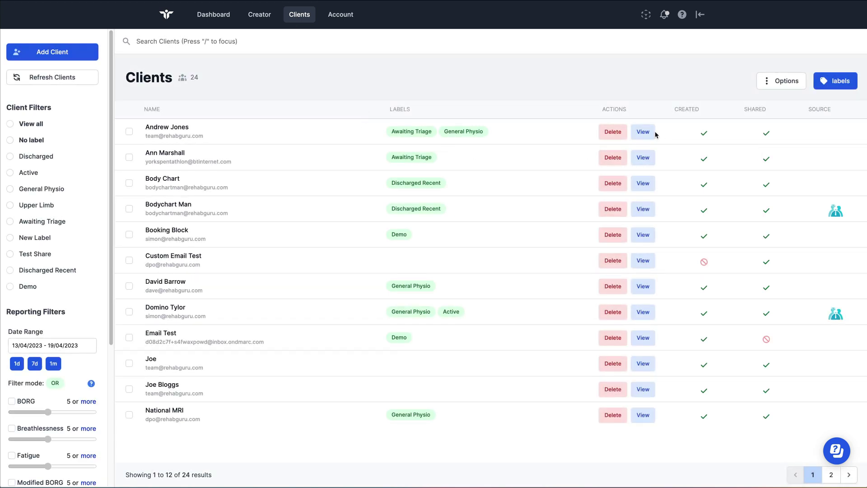
click(643, 133)
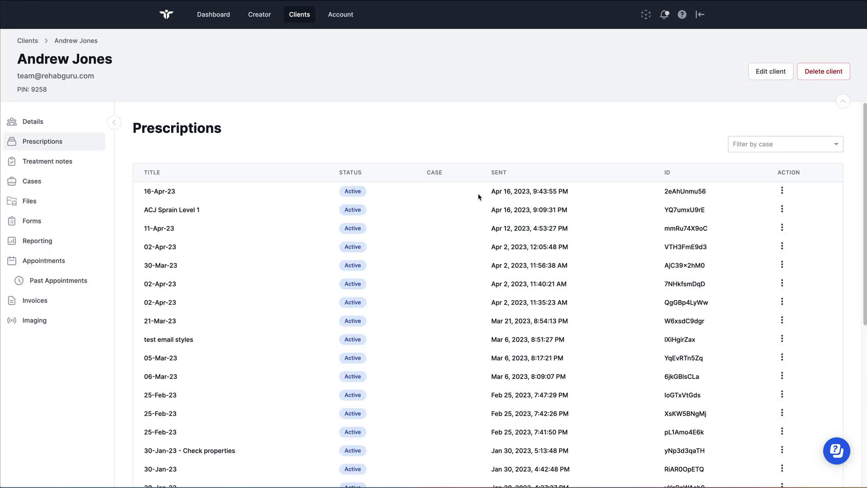
click(782, 191)
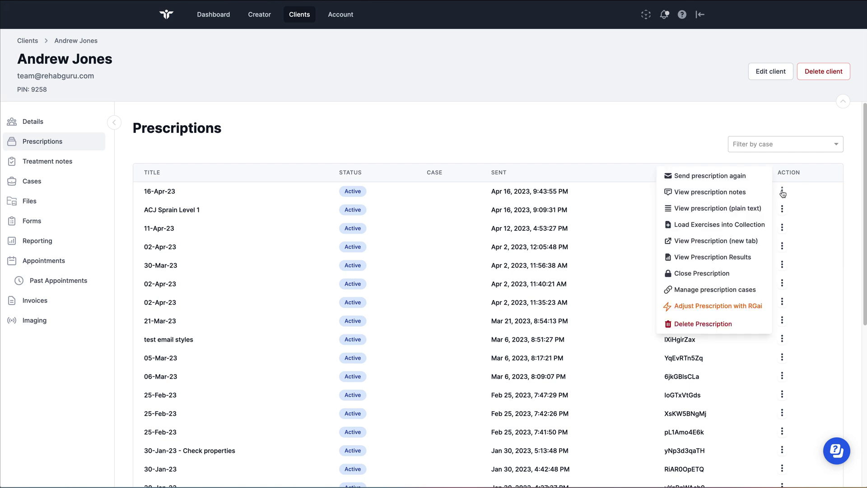
click(744, 310)
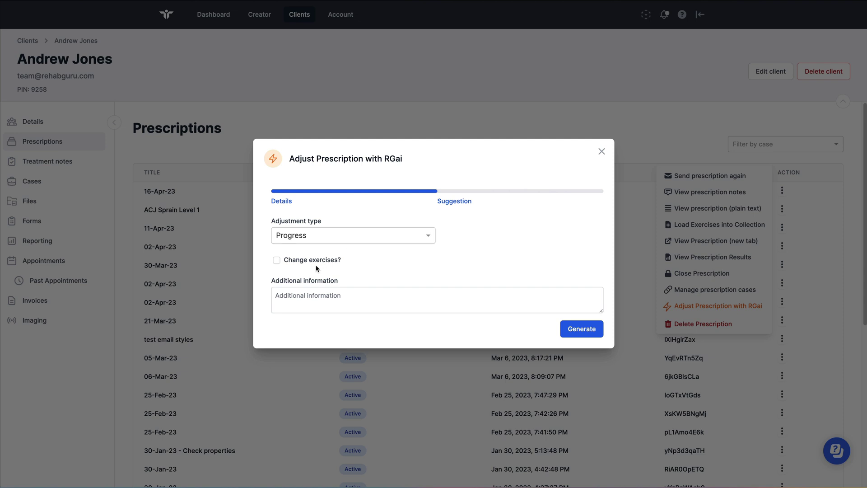
click(601, 152)
View the 16-Apr-23 prescription (lunge, squat, barbell deadlift) as plain text, then close it
click(782, 190)
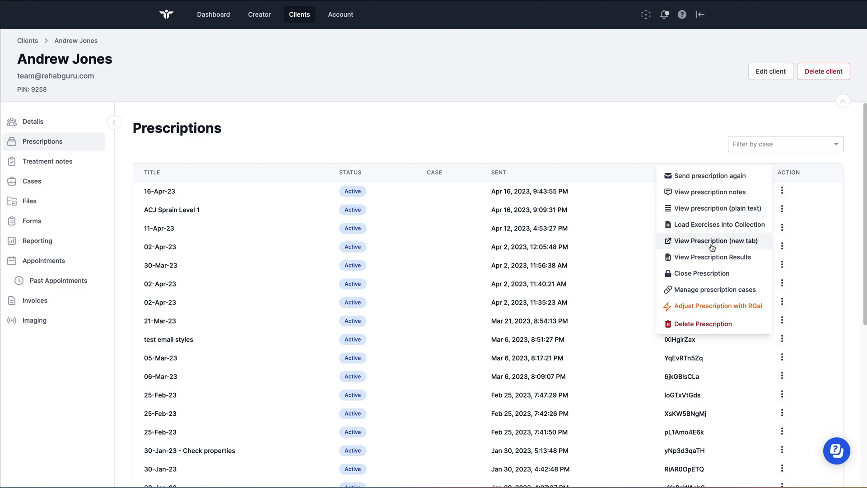
click(712, 214)
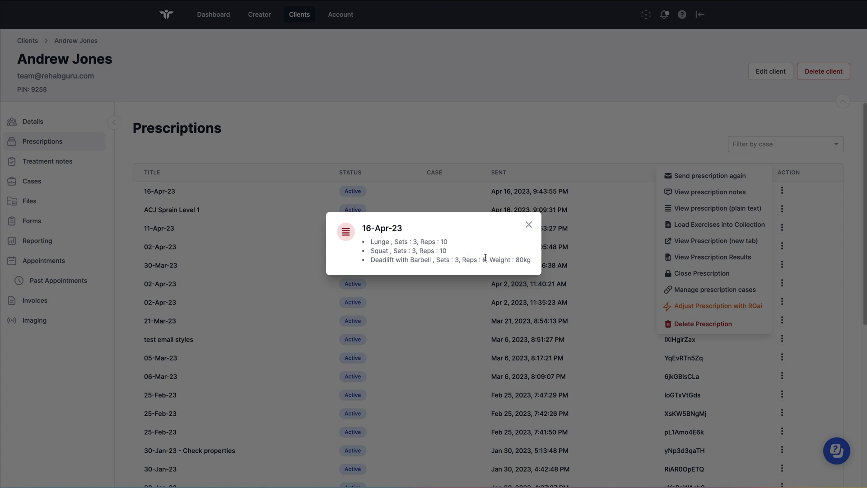
click(529, 230)
Generate an RGai Progress adjustment (Lunge and Squat 4x12, 85kg deadlift), then return to Details
click(716, 306)
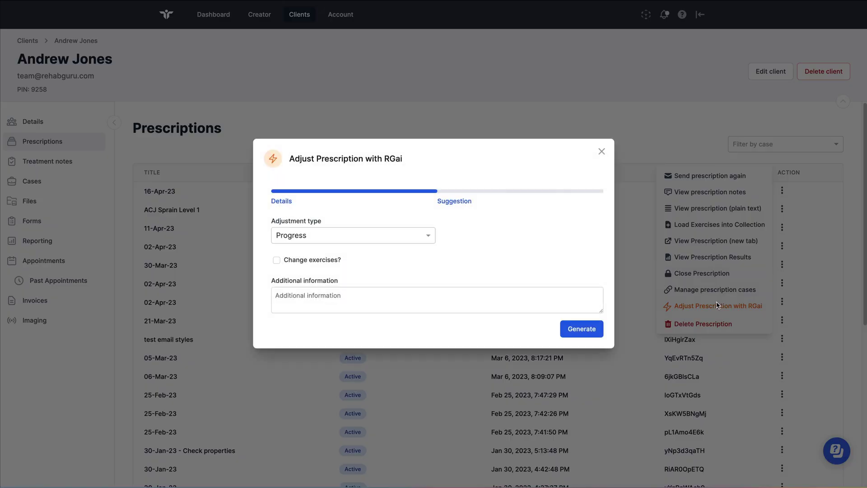
click(575, 331)
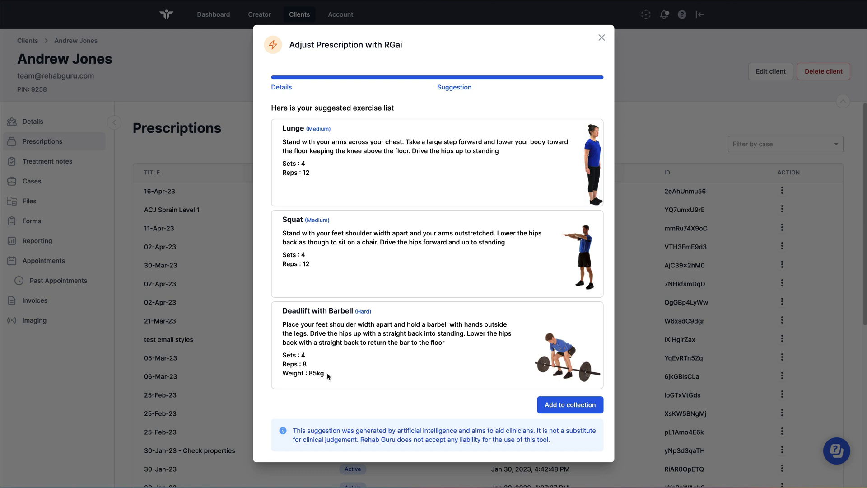
click(285, 90)
Keep Progress and regenerate with 'change reps and sets, keep the waight the same', giving deadlift 4x8 at 80kg
click(320, 289)
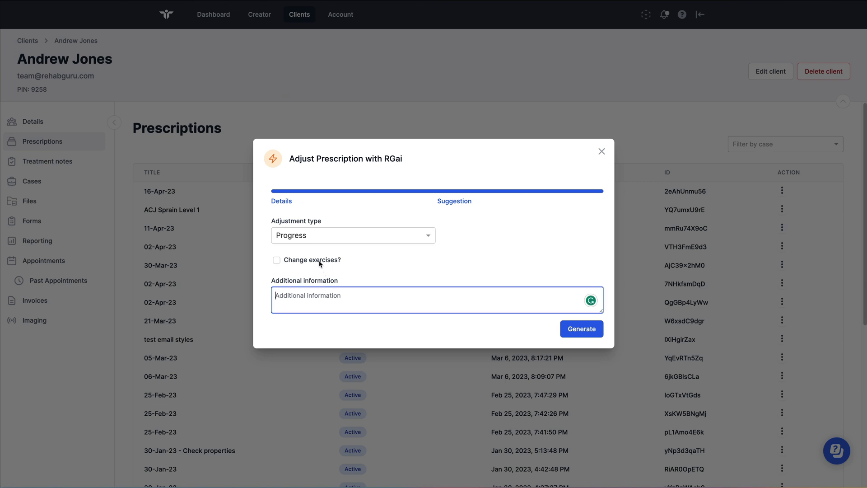
click(385, 238)
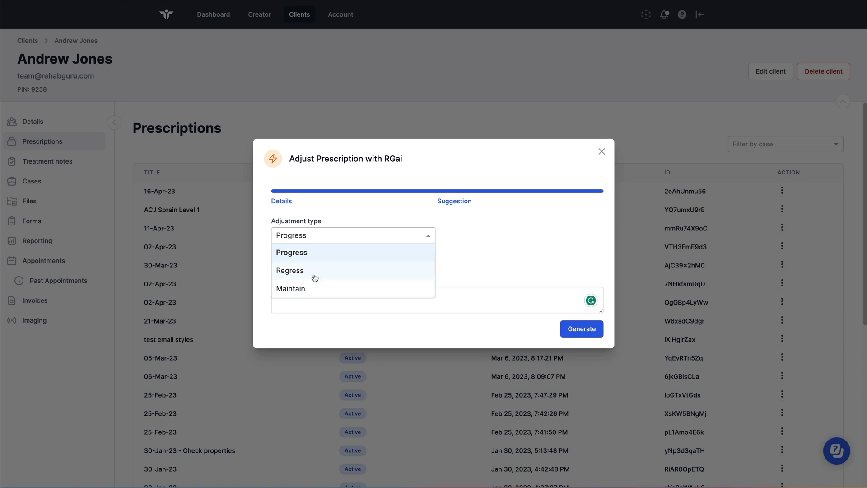
click(493, 253)
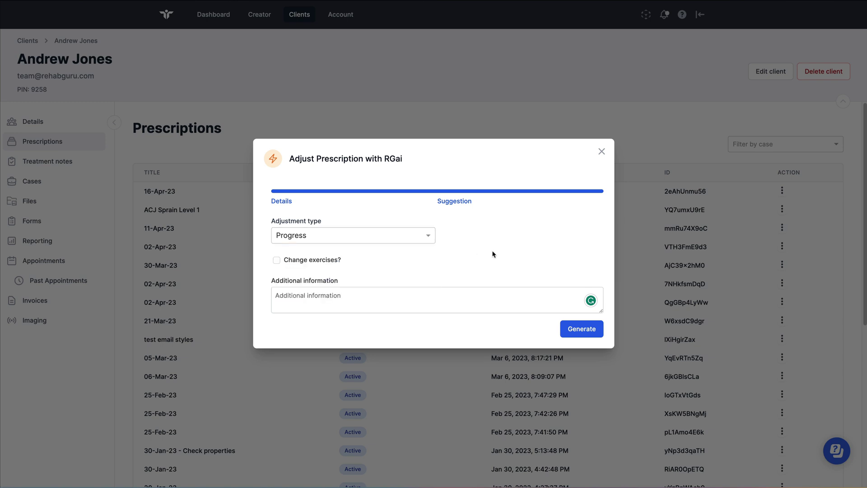
click(342, 296)
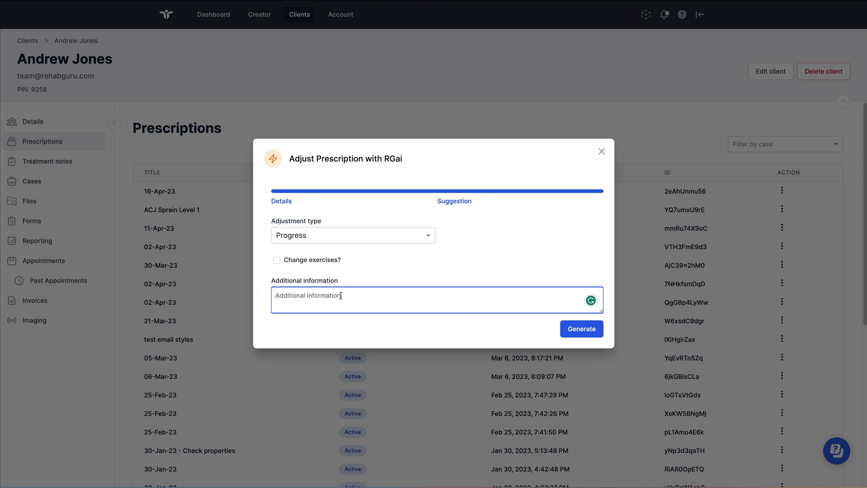
text(change reps and sets, keep the wa)
text(ight the same)
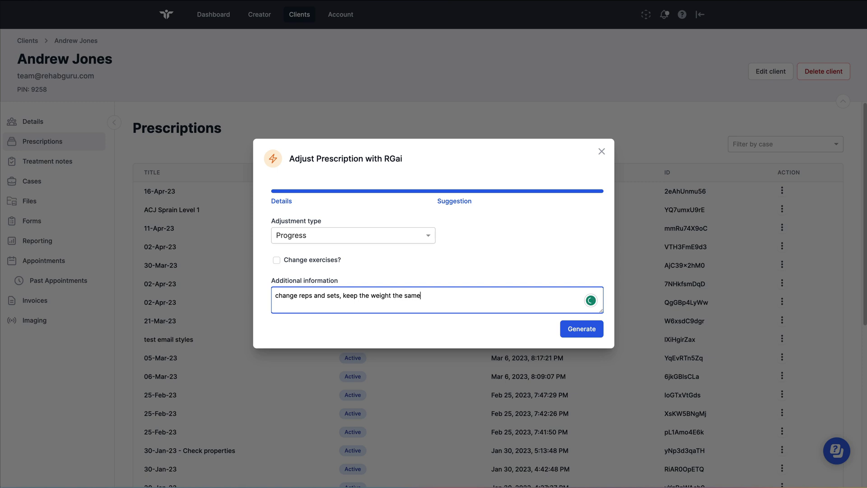
click(571, 329)
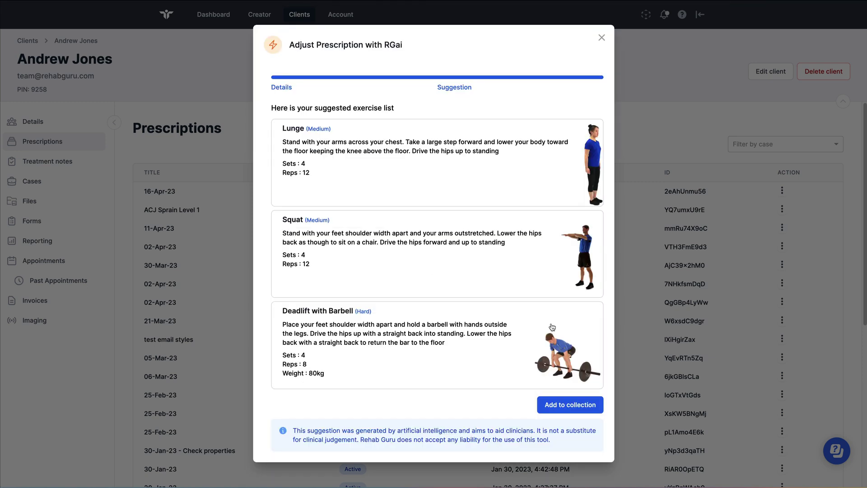
Clear the deadlift weight, tick 'Change exercises?' and regenerate, getting Step Ups and High Knee Walking Lunge
drag(325, 373, 307, 373)
click(316, 367)
click(290, 94)
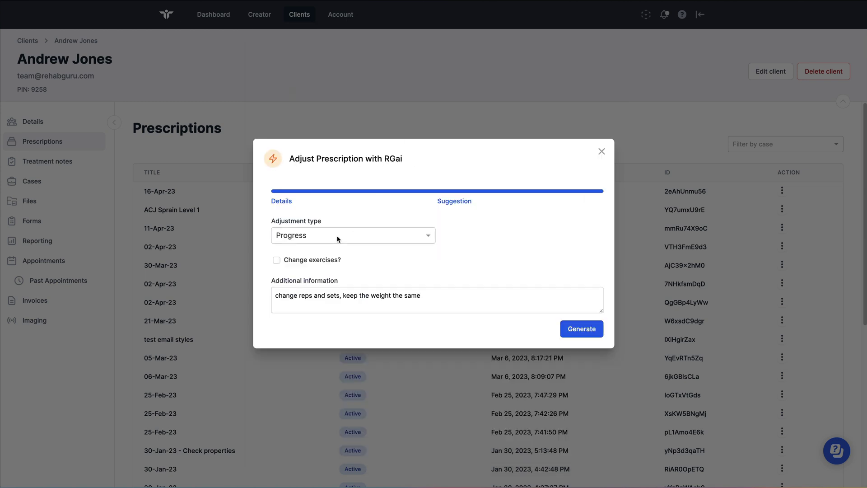
click(319, 262)
click(585, 336)
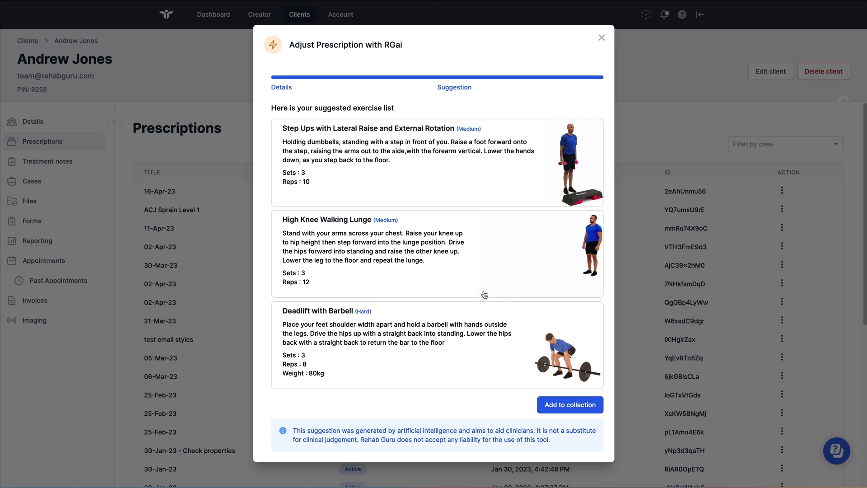
click(289, 90)
Replace the instructions with 'Focus on leg strength, include weighted exercises', review the suggestion, and close the dialog
click(449, 296)
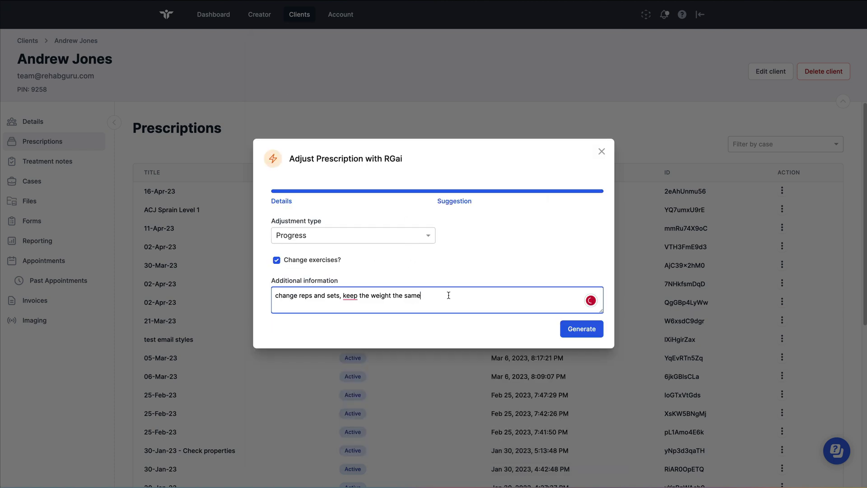
key(ctrl+a)
key(BackSpace)
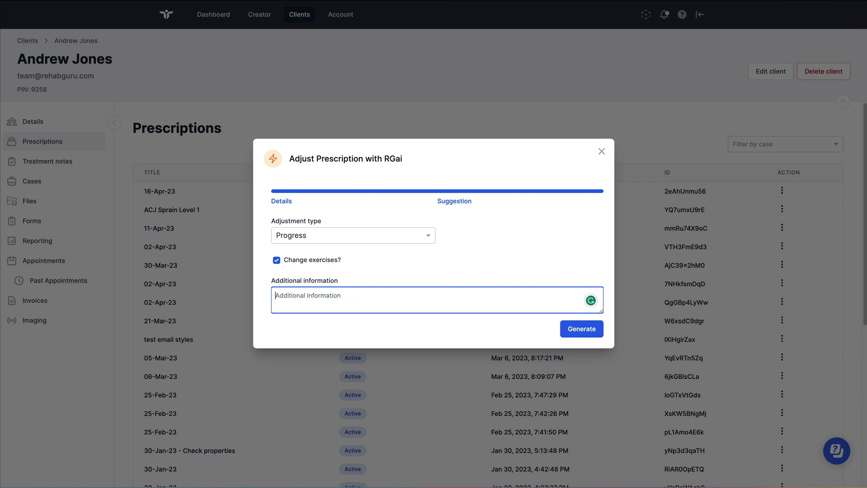
text(Focus on leg strength, include weighted exercises)
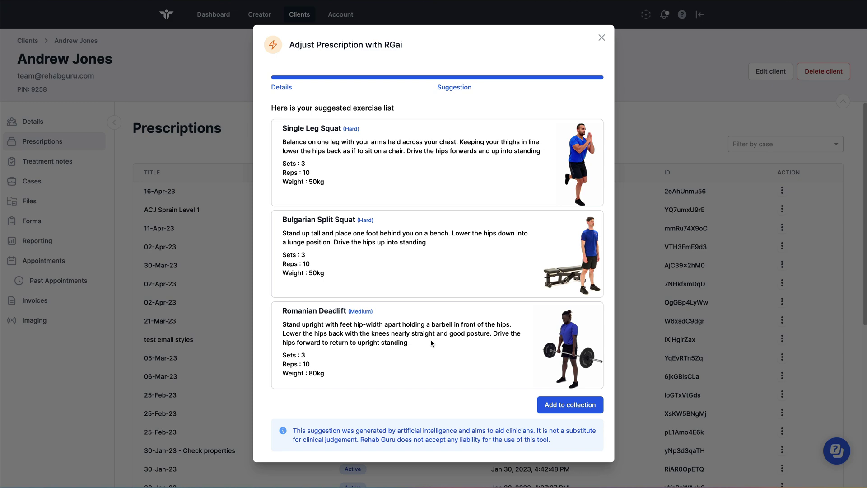
click(601, 37)
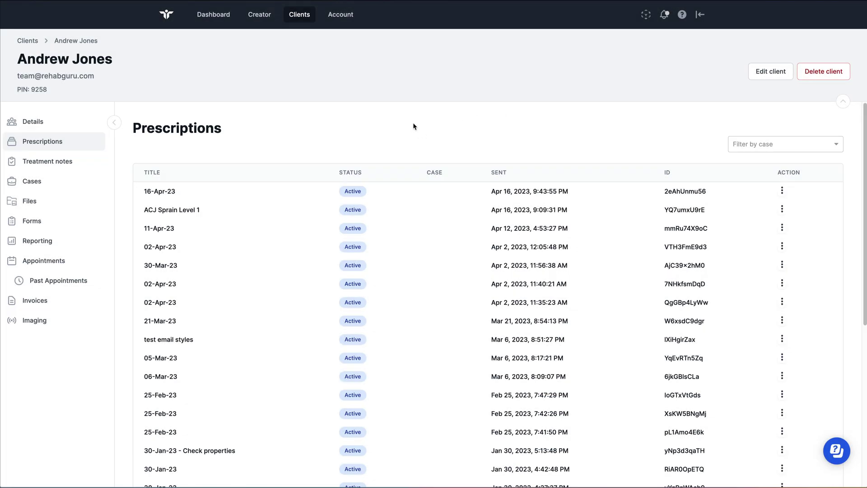
Leave the client's prescriptions and go to the Creator's Exercises library
click(782, 190)
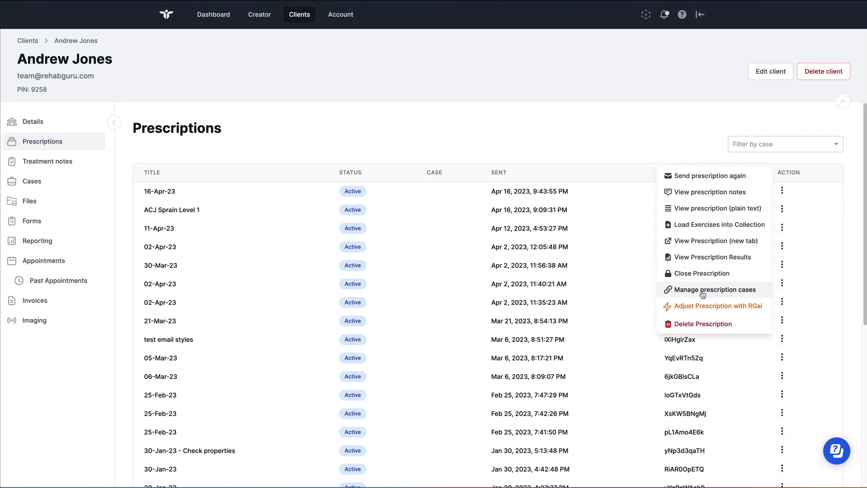
click(259, 14)
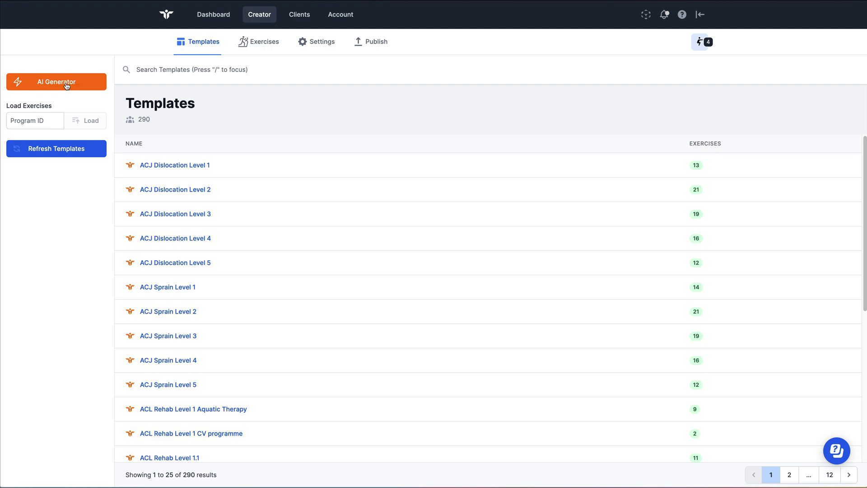
click(243, 45)
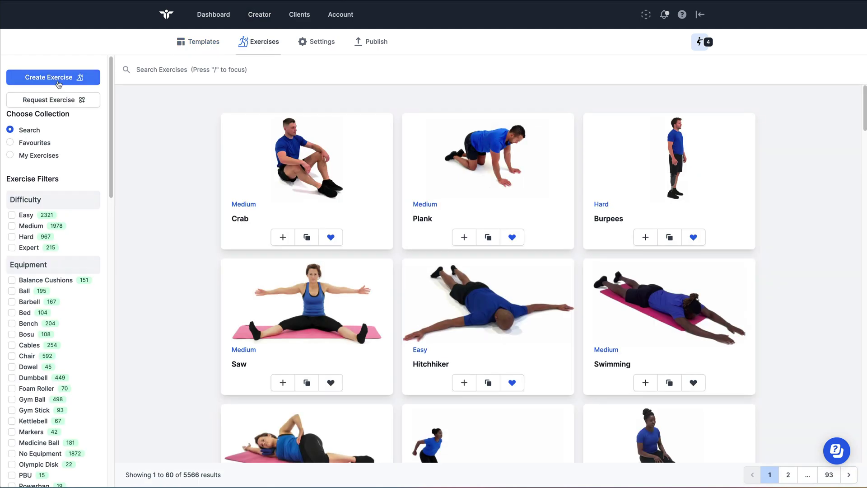
Briefly open and close the Create Exercise form and the Ask RGai chat
click(77, 80)
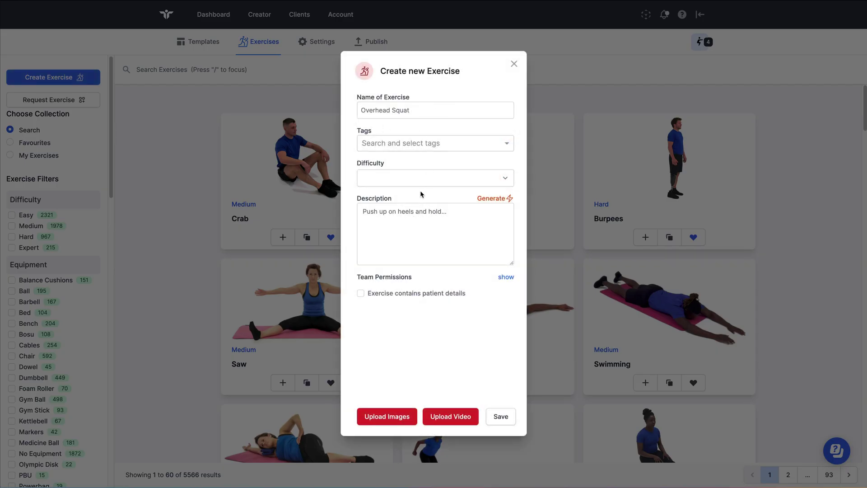
click(514, 66)
click(647, 15)
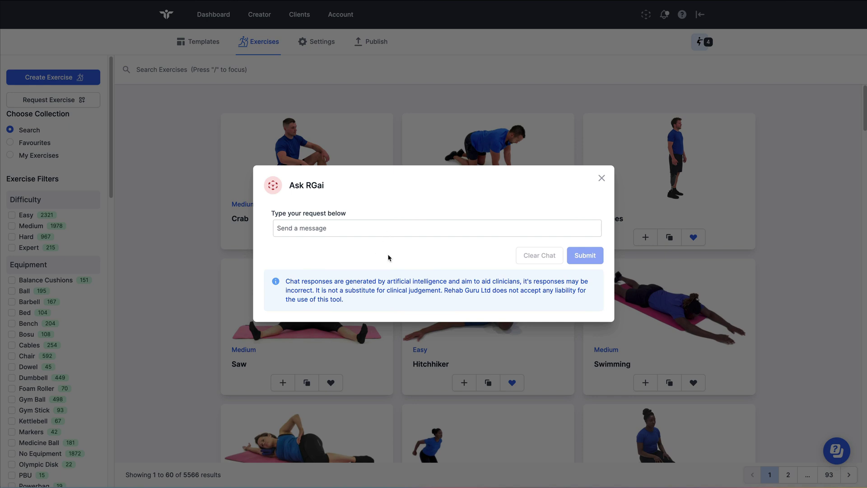
click(602, 178)
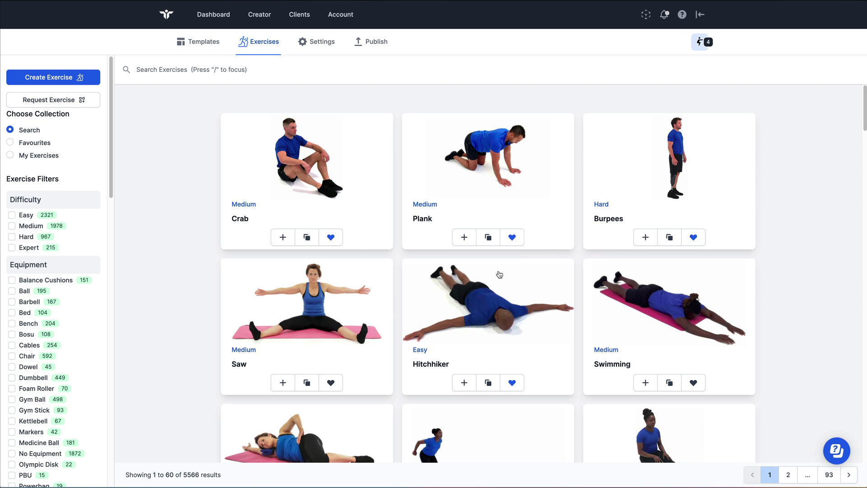
click(830, 451)
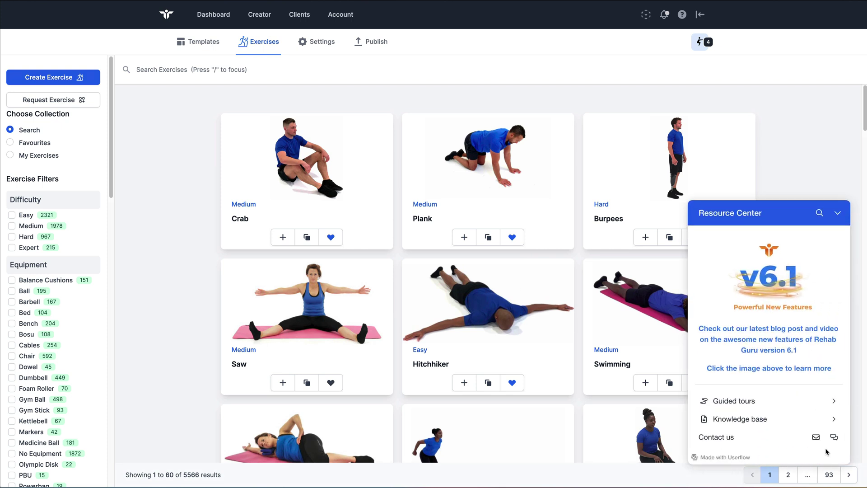
click(834, 437)
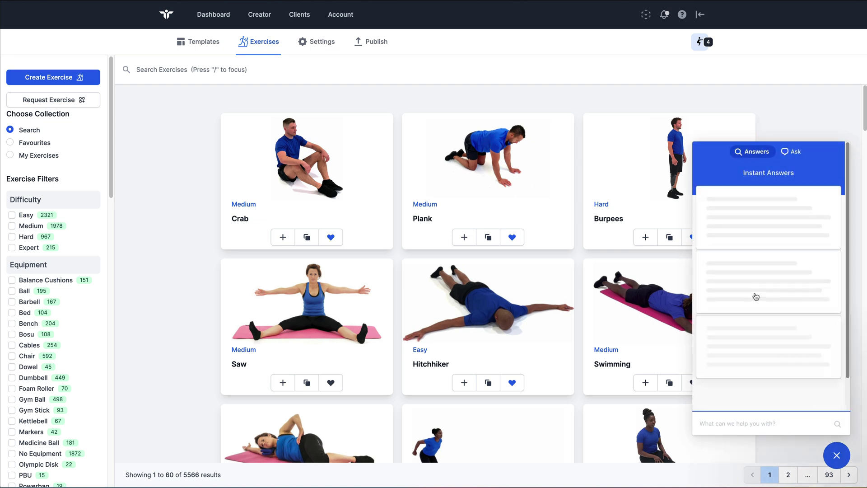
click(791, 151)
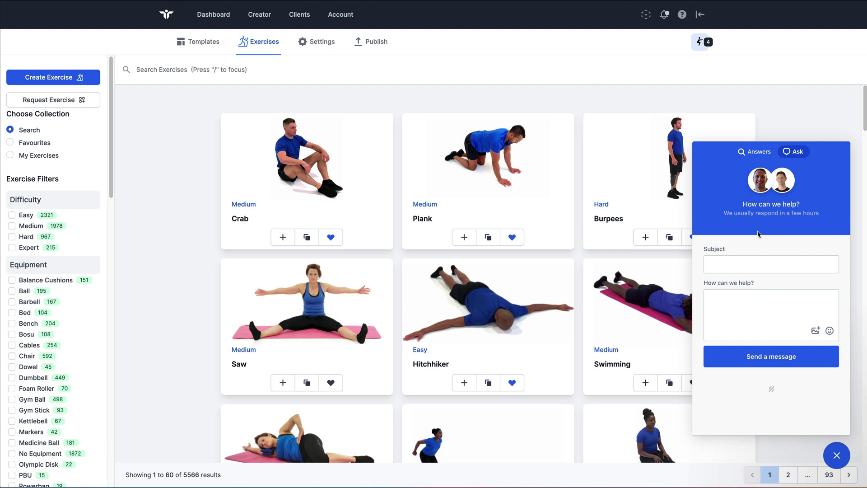
click(832, 454)
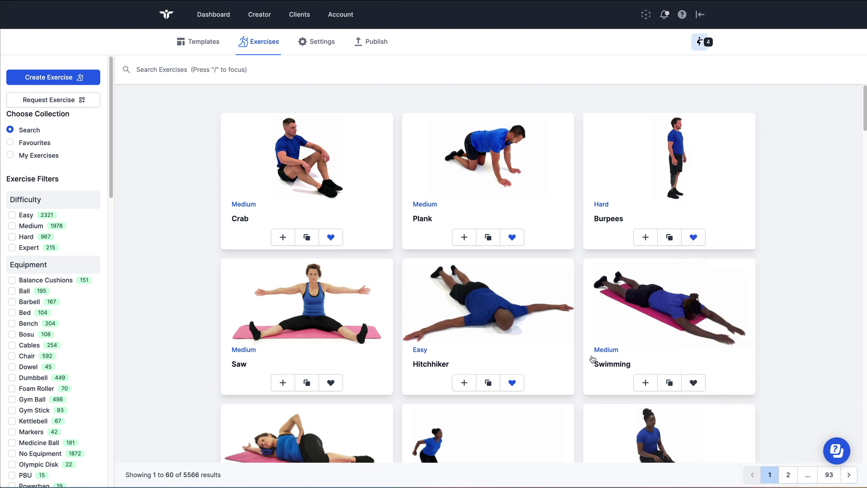